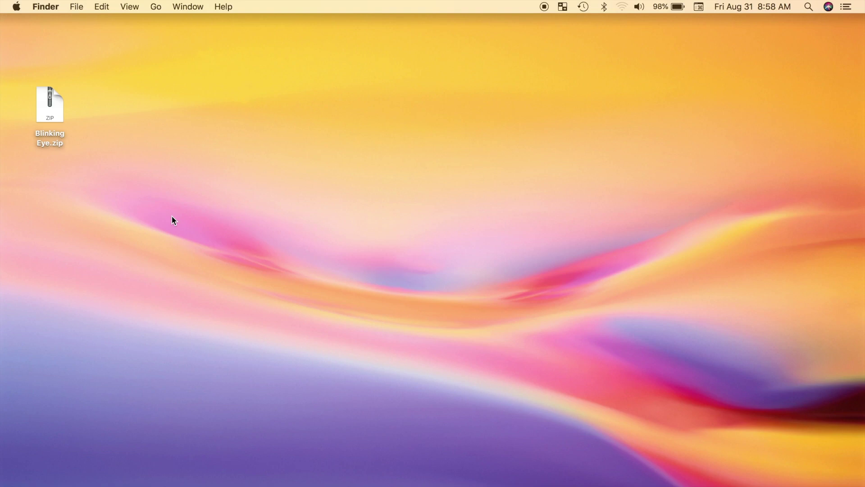
# Step: Unzip Blinking Eye.zip, then browse to the home Movies folder in Finder and select Motion Templates
pyautogui.doubleClick(48, 111)
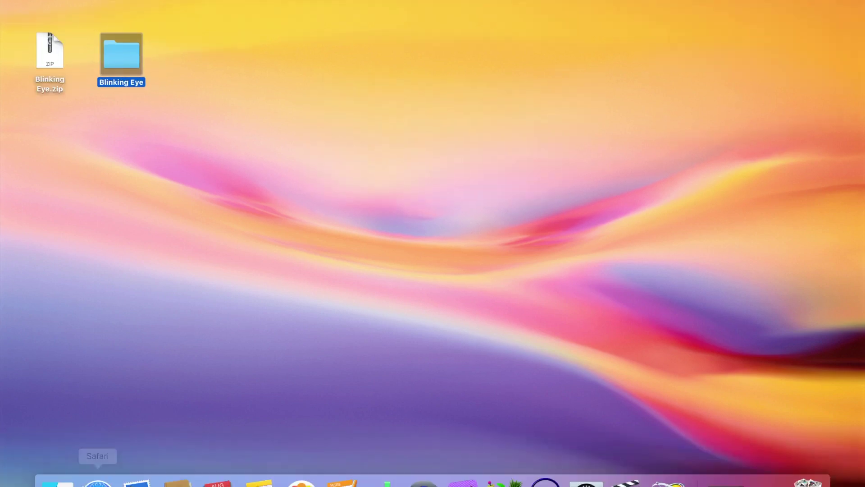
pyautogui.click(58, 460)
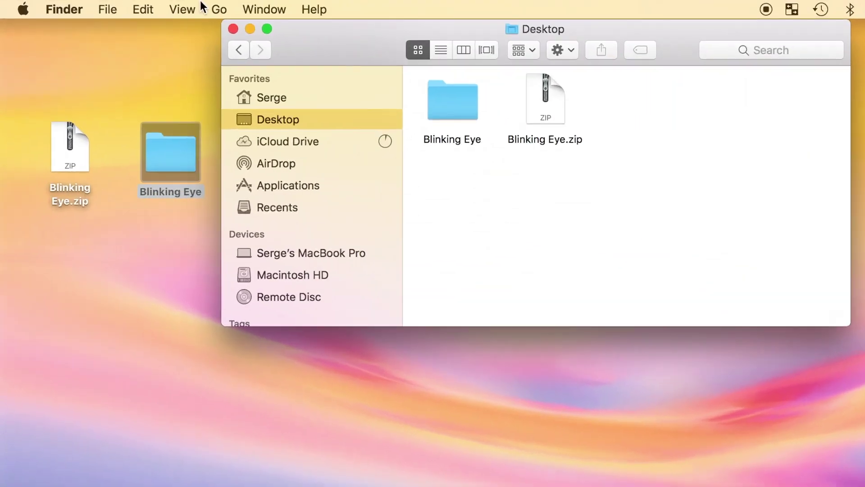
pyautogui.click(154, 6)
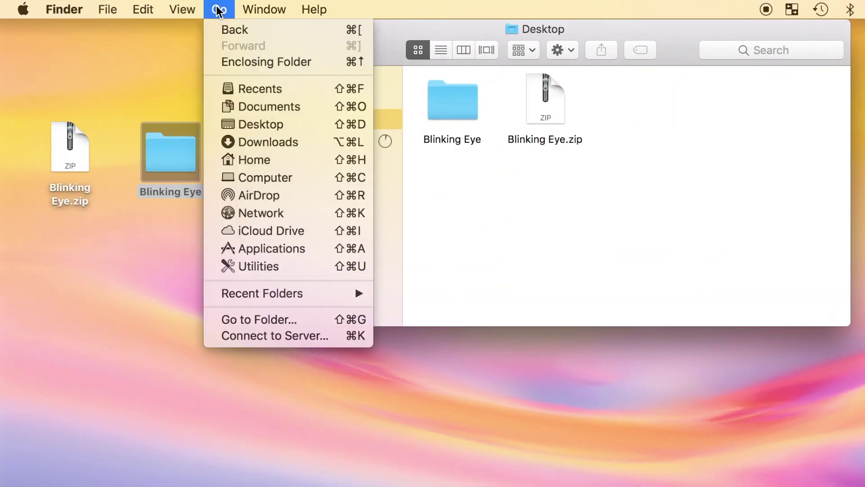
pyautogui.click(260, 163)
pyautogui.click(467, 193)
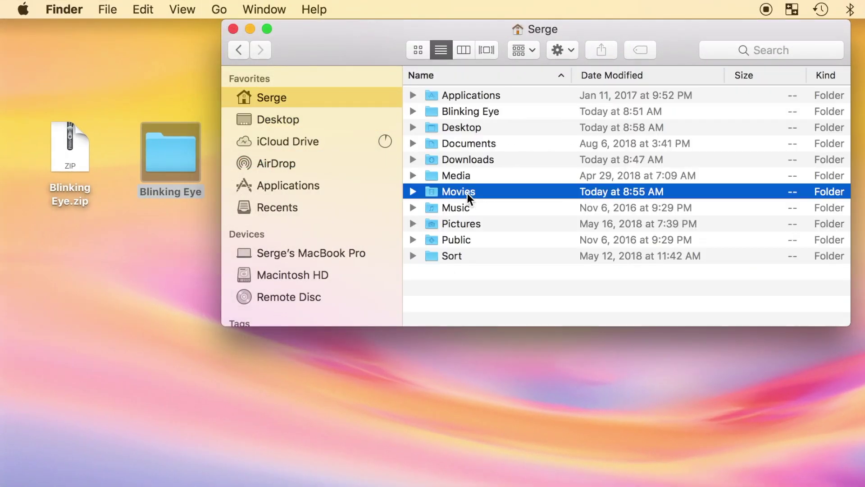
pyautogui.doubleClick(463, 194)
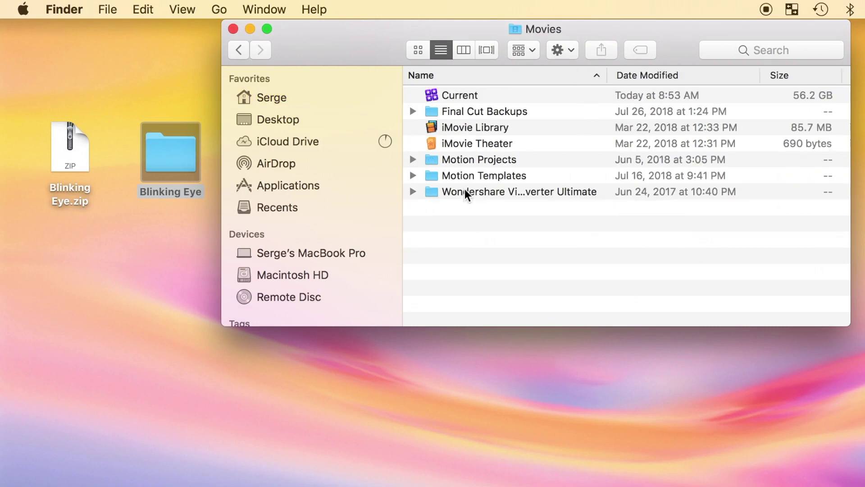
pyautogui.click(467, 179)
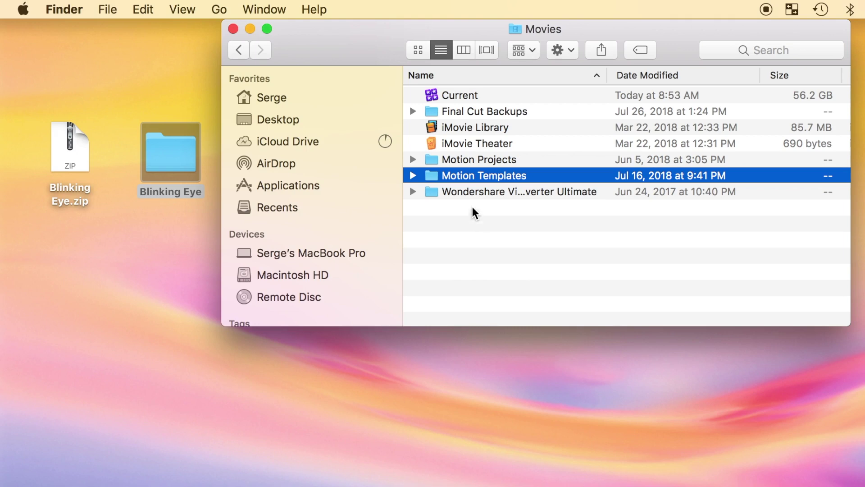
# Step: Drag the desktop Blinking Eye folder into Motion Templates/Transitions and close the Finder window
pyautogui.doubleClick(468, 176)
pyautogui.click(462, 177)
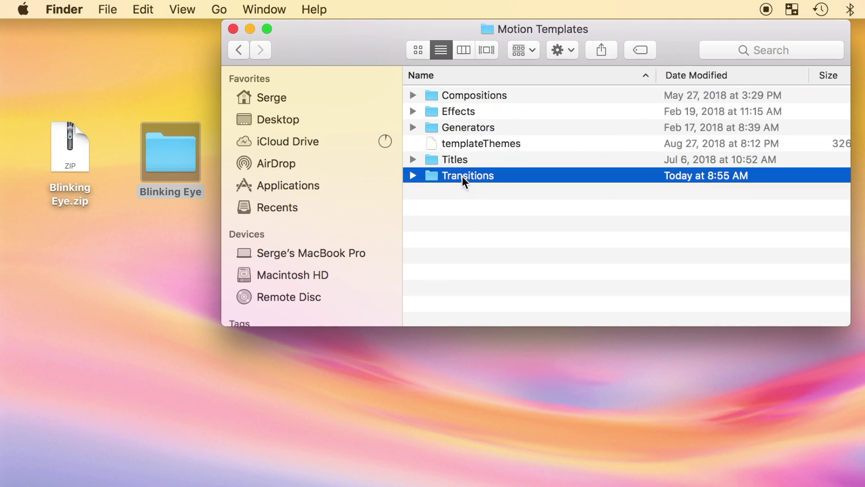
pyautogui.doubleClick(462, 177)
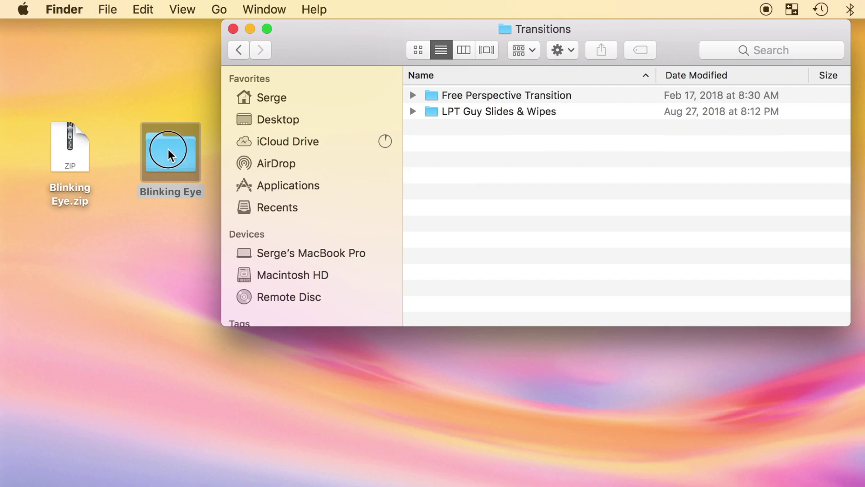
pyautogui.moveTo(174, 154); pyautogui.dragTo(478, 153)
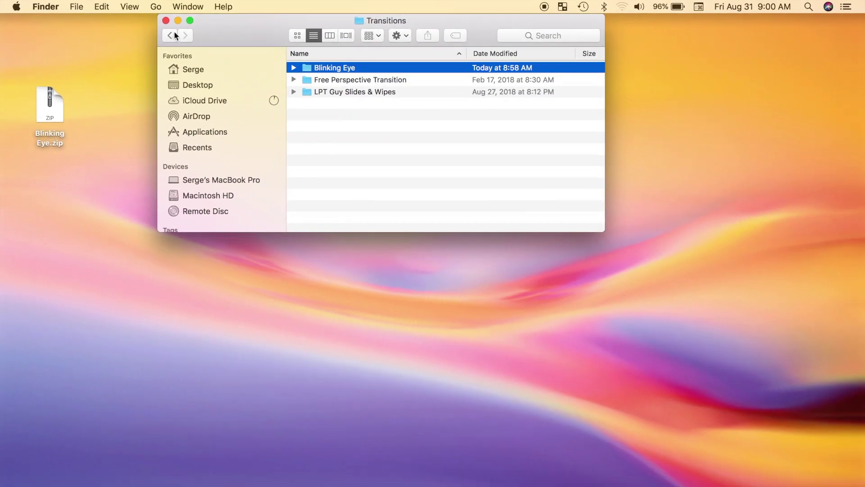
pyautogui.click(165, 20)
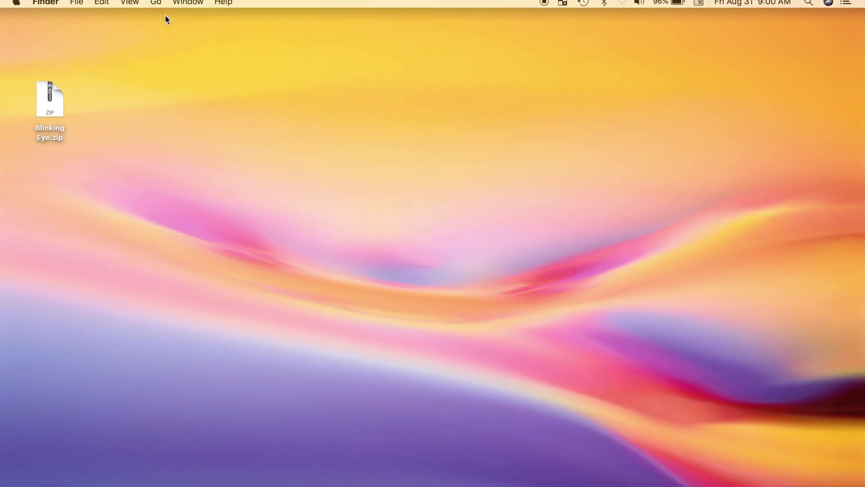
# Step: Quit Final Cut Pro from its Dock menu and relaunch it
pyautogui.rightClick(648, 461)
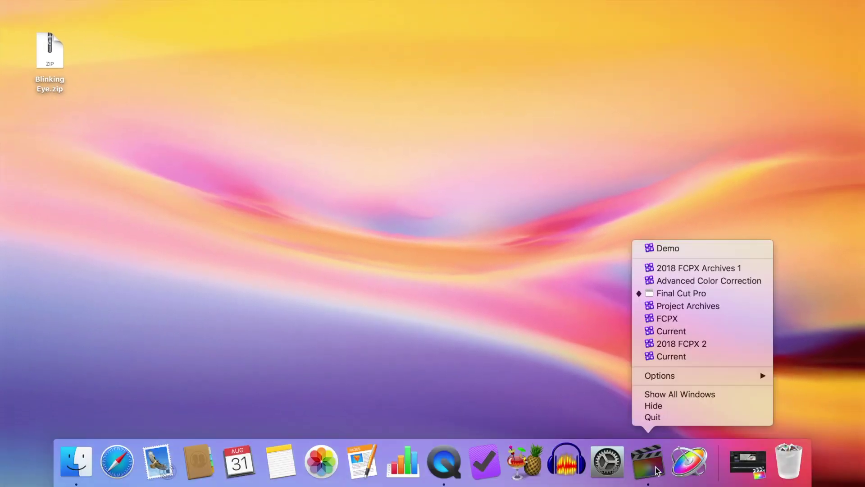
pyautogui.click(650, 417)
pyautogui.click(667, 459)
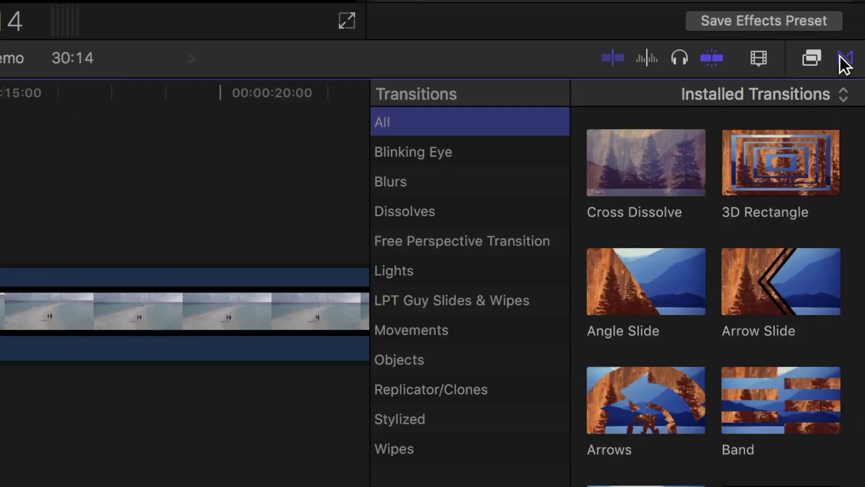
# Step: Drag Blinking Eye Transition from the Blinking Eye category onto the edit between Reading - 685 and the demo clip
pyautogui.click(854, 278)
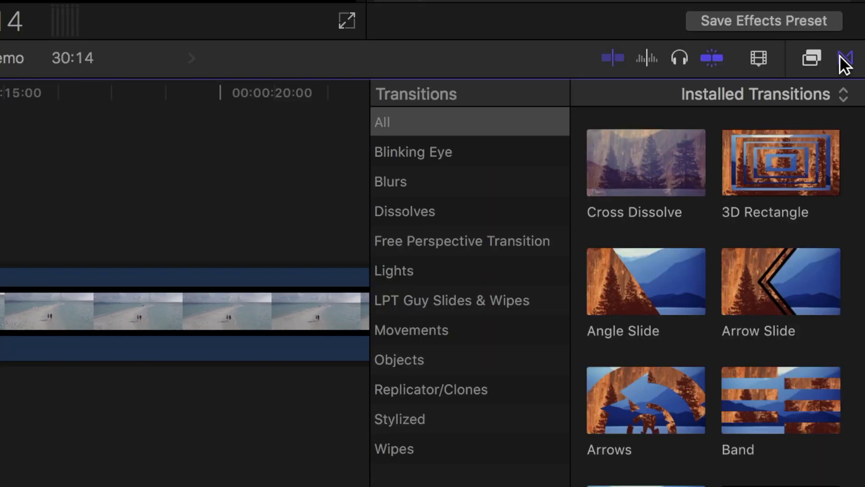
pyautogui.click(480, 155)
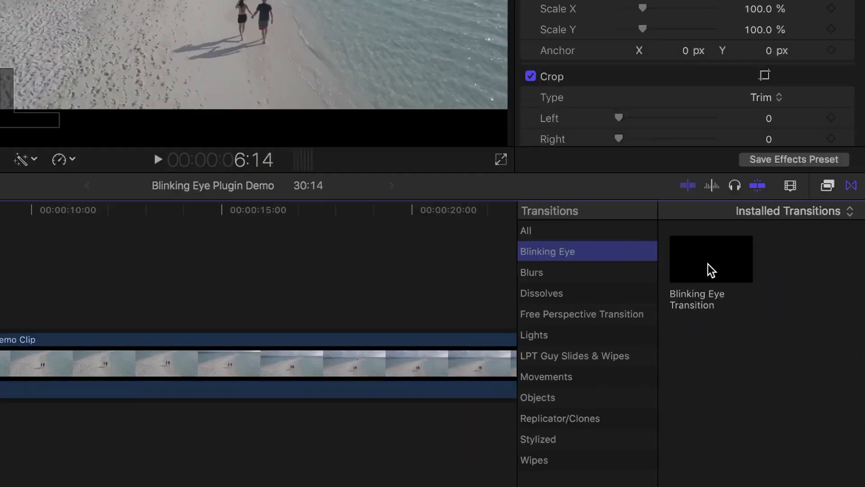
pyautogui.moveTo(641, 169); pyautogui.dragTo(161, 401)
# Step: Zoom in on the transition, inspect its overlap in the Precision Editor, then play it back
pyautogui.press('super+equal')
pyautogui.press('super+equal')
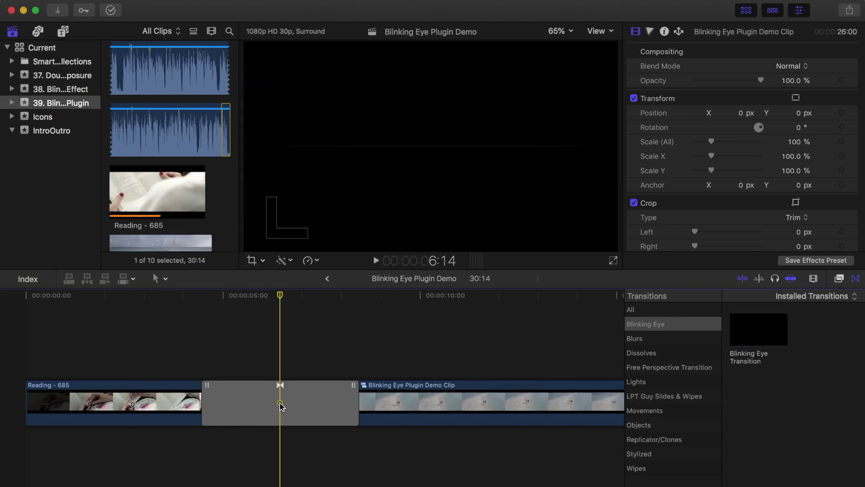
pyautogui.doubleClick(280, 404)
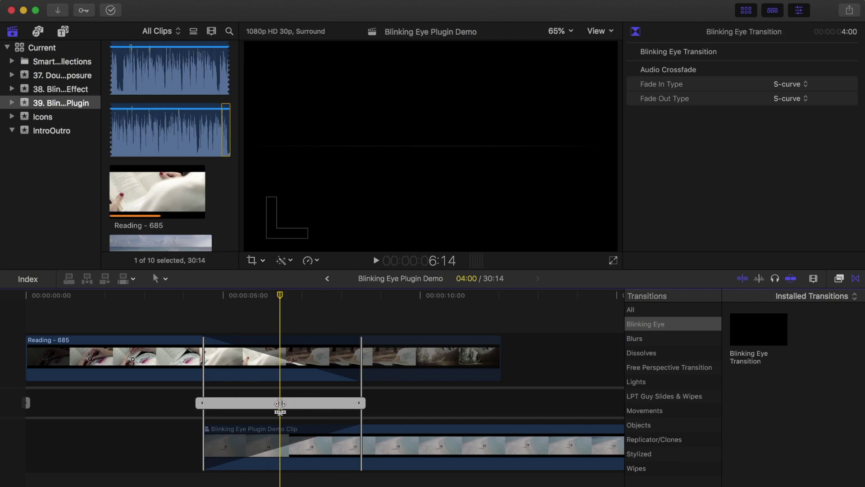
pyautogui.press('Escape')
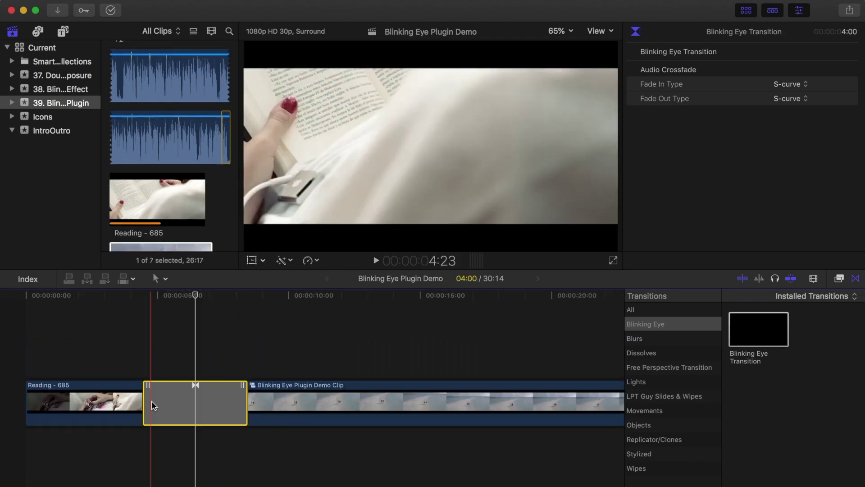
pyautogui.press('space')
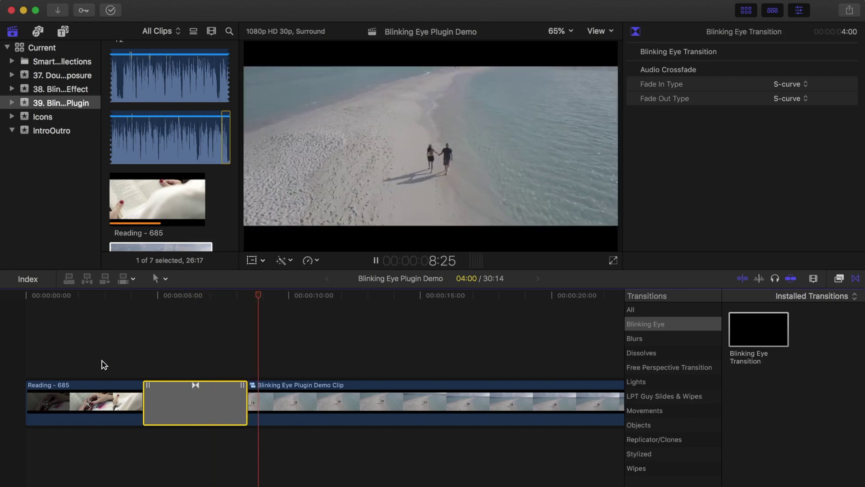
pyautogui.press('space')
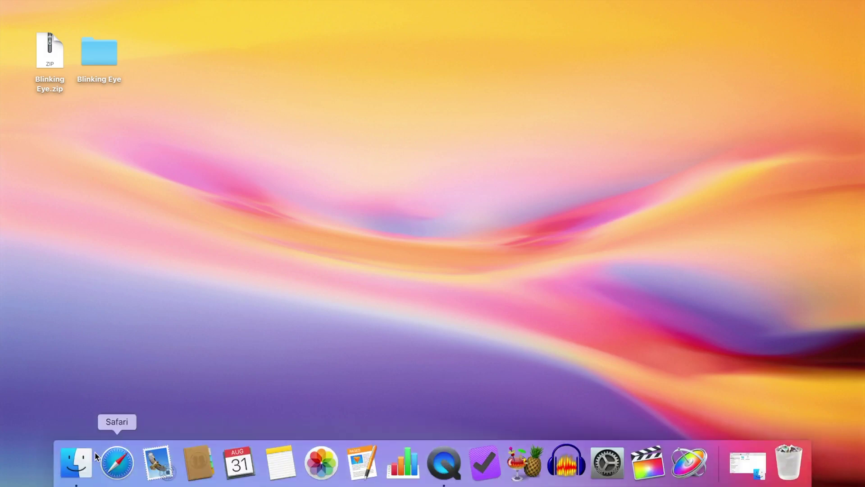
# Step: Open the home Movies folder in Finder and add a new folder named 'Motion Templates'
pyautogui.click(72, 462)
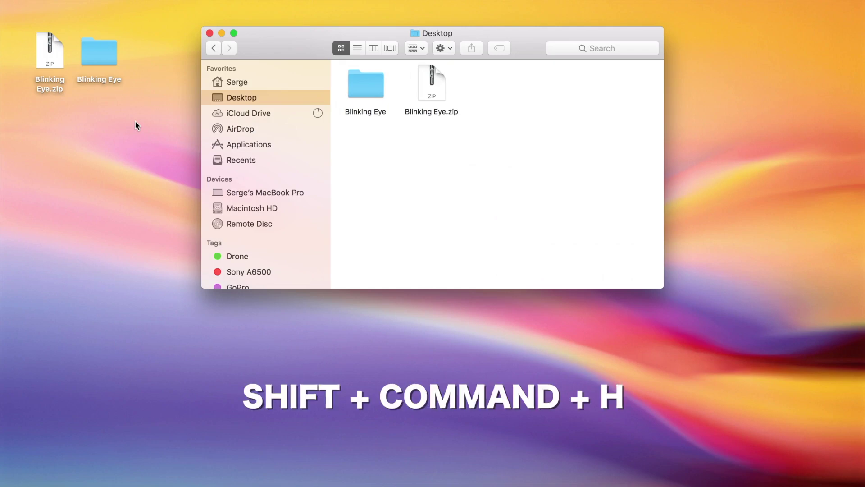
pyautogui.press('shift+super+h')
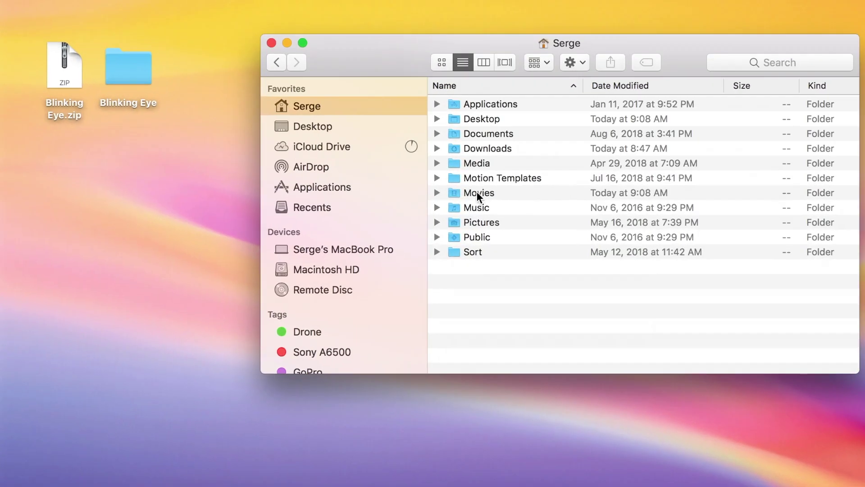
pyautogui.doubleClick(477, 193)
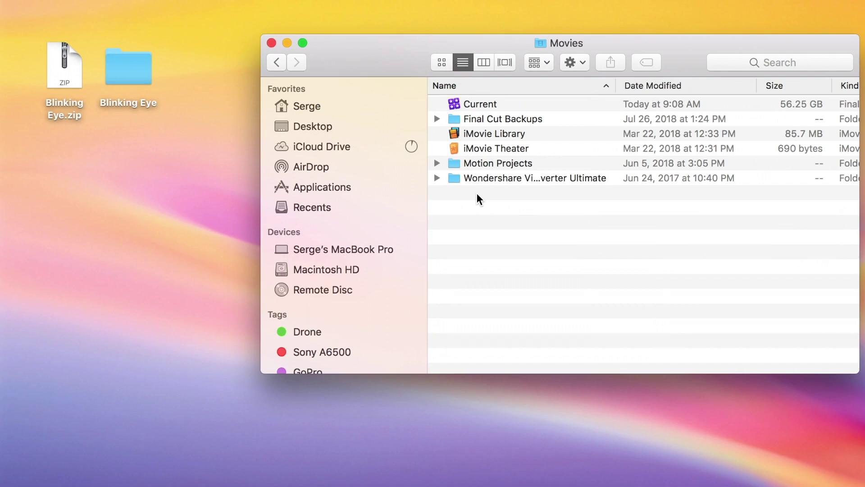
pyautogui.rightClick(479, 198)
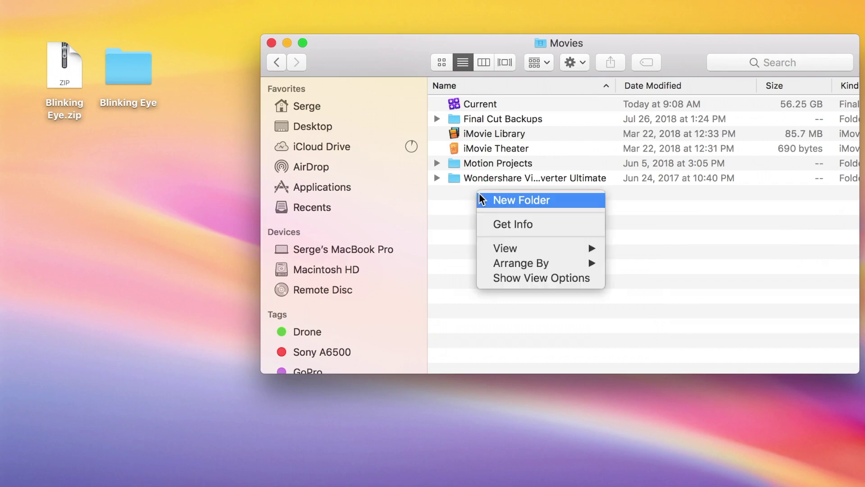
pyautogui.click(482, 200)
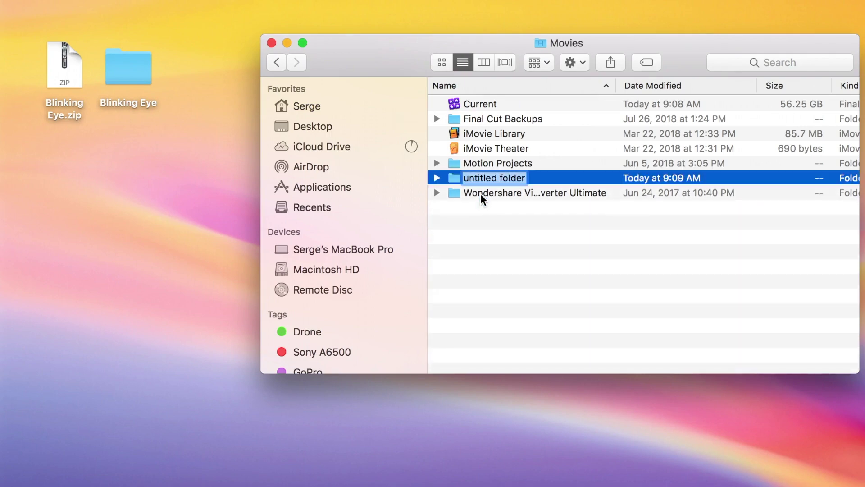
pyautogui.write('Motion Templates')
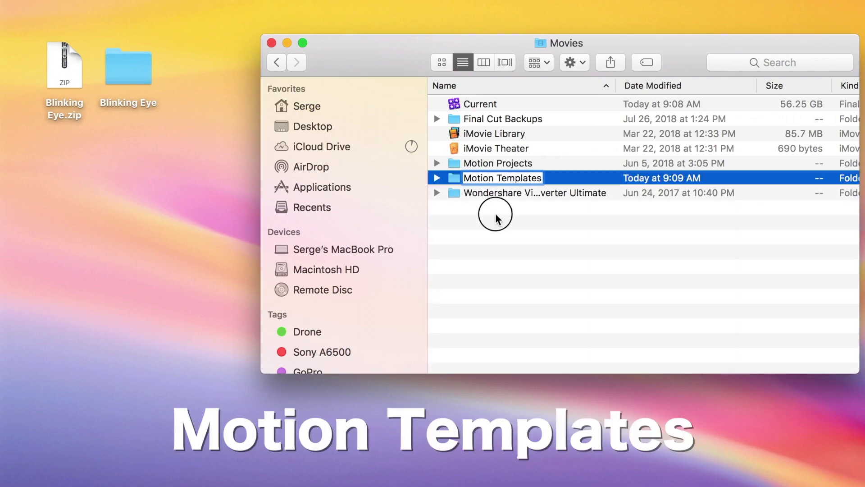
pyautogui.press('Return')
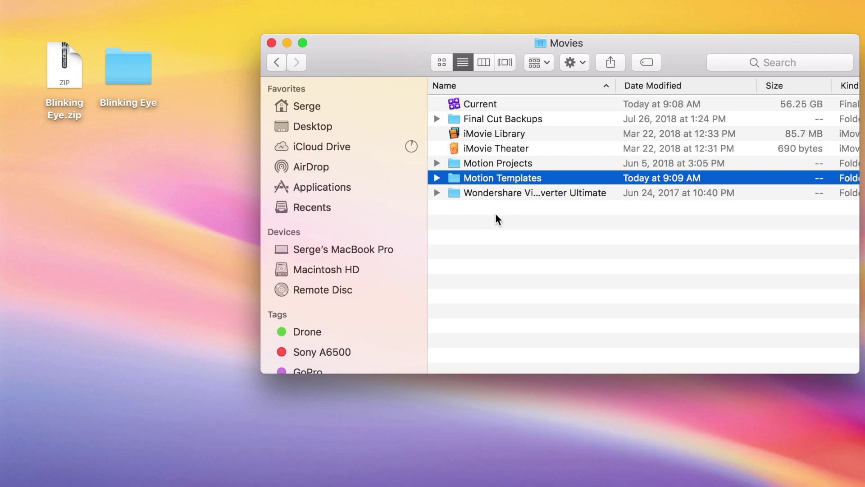
# Step: Use Get Info to rename the folder to 'Motion Templates.localized'
pyautogui.rightClick(498, 176)
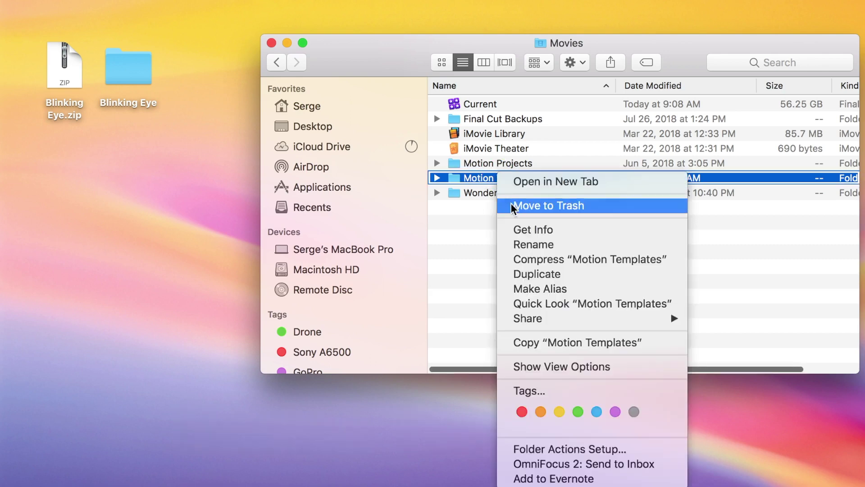
pyautogui.click(523, 230)
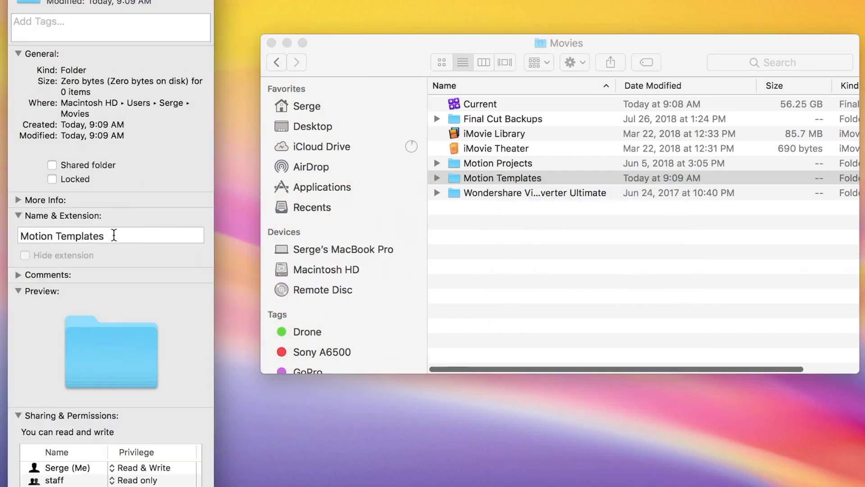
pyautogui.click(114, 235)
pyautogui.write('.loc')
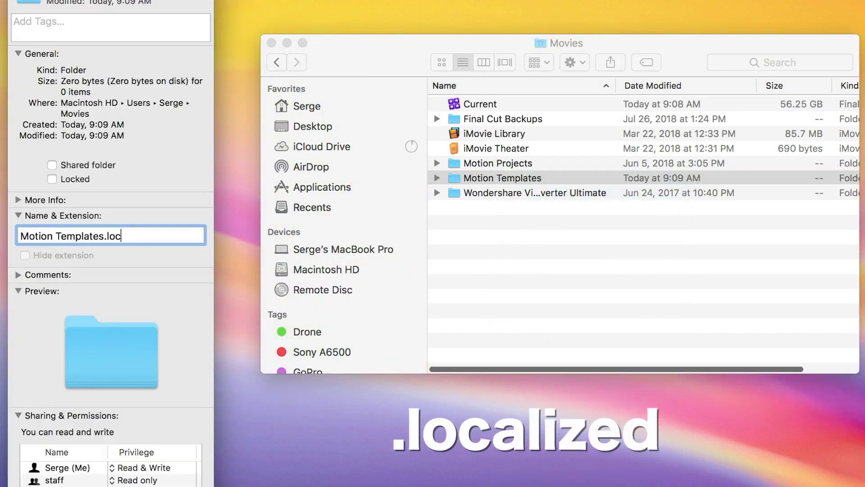
pyautogui.write('alized')
pyautogui.press('Return')
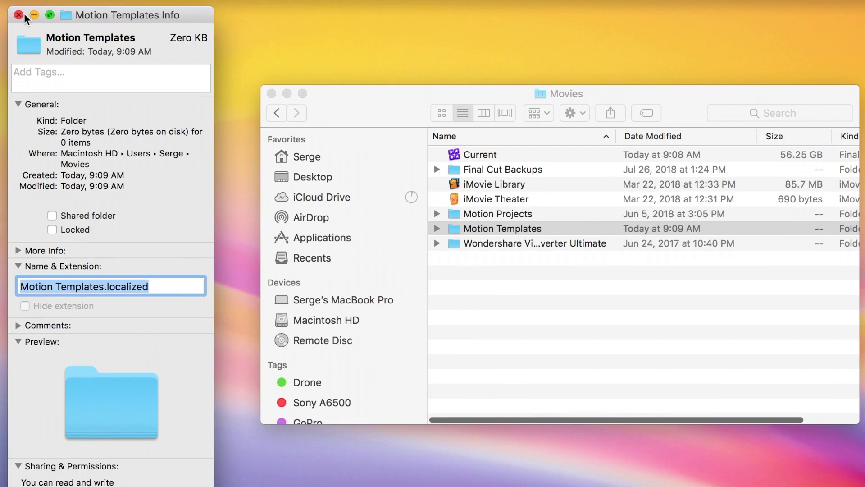
# Step: Open Motion Templates and create the Effects and Generators subfolders
pyautogui.click(19, 9)
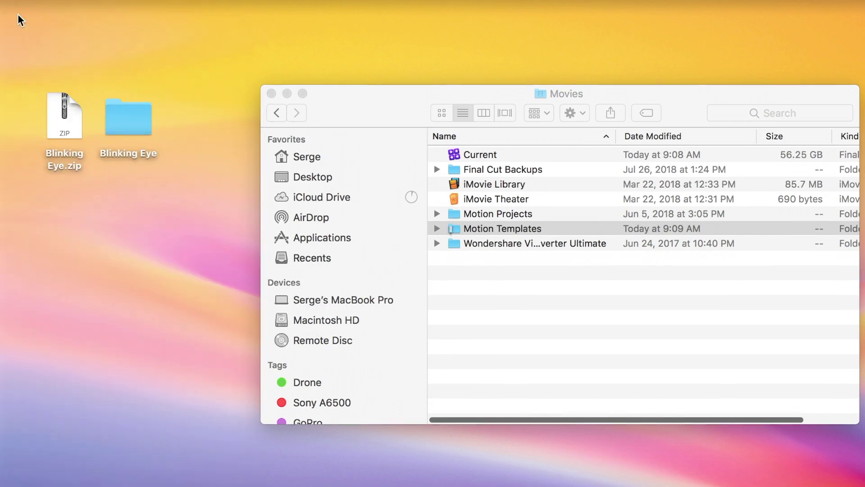
pyautogui.click(509, 227)
pyautogui.doubleClick(509, 228)
pyautogui.rightClick(473, 200)
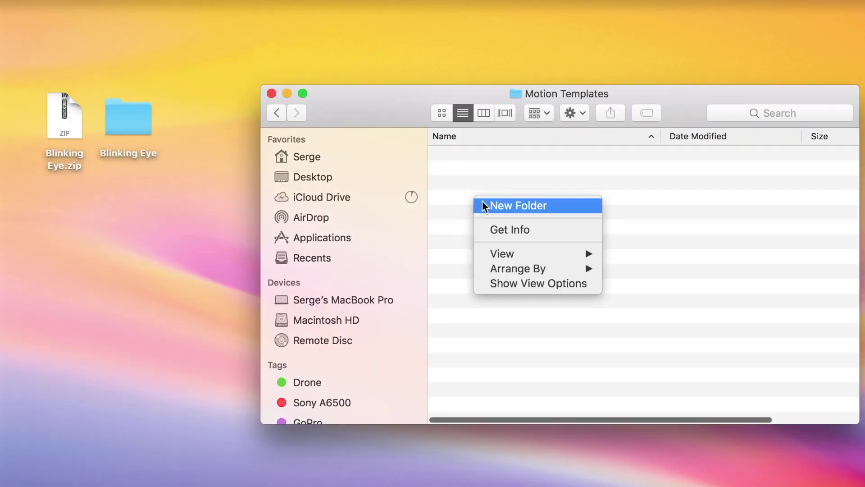
pyautogui.click(482, 205)
pyautogui.write('Effects')
pyautogui.press('Return')
pyautogui.rightClick(532, 189)
pyautogui.click(538, 197)
pyautogui.write('Generators')
pyautogui.press('Return')
# Step: Create the Titles and Transitions subfolders in Motion Templates
pyautogui.rightClick(495, 201)
pyautogui.click(504, 207)
pyautogui.write('Titles')
pyautogui.press('Return')
pyautogui.rightClick(511, 216)
pyautogui.click(514, 222)
pyautogui.write('F')
pyautogui.press('BackSpace')
pyautogui.write('Transitions')
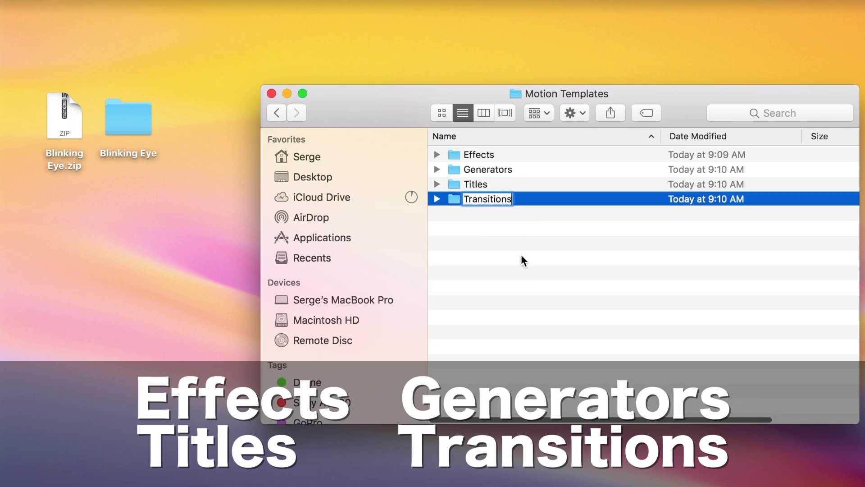
pyautogui.press('Return')
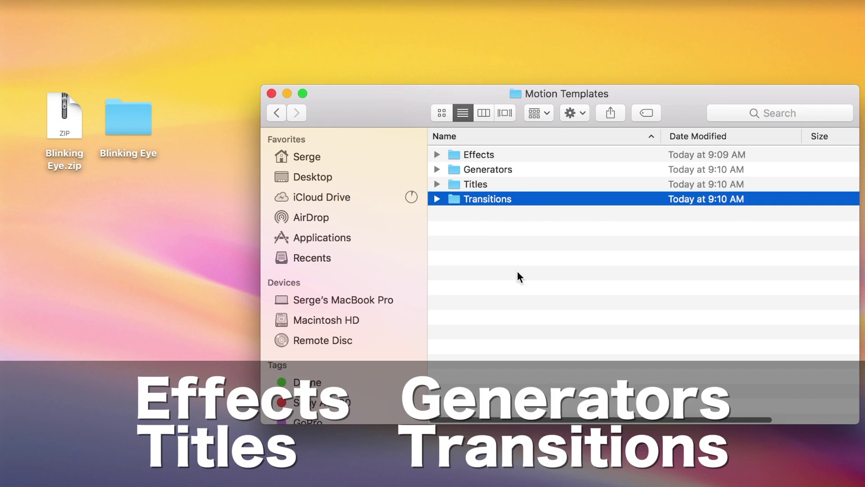
# Step: Append .localized to the Effects, Generators, Titles and Transitions folder names via Get Info
pyautogui.rightClick(475, 155)
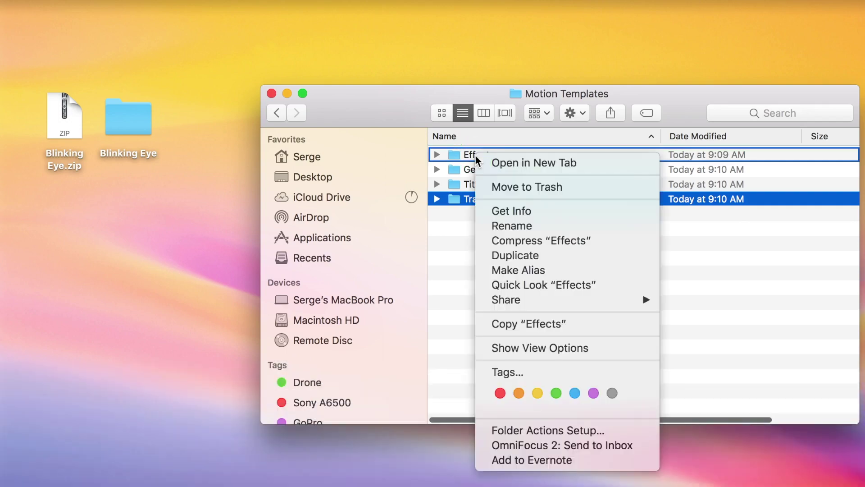
pyautogui.click(501, 212)
pyautogui.click(67, 286)
pyautogui.write('.localized')
pyautogui.press('Return')
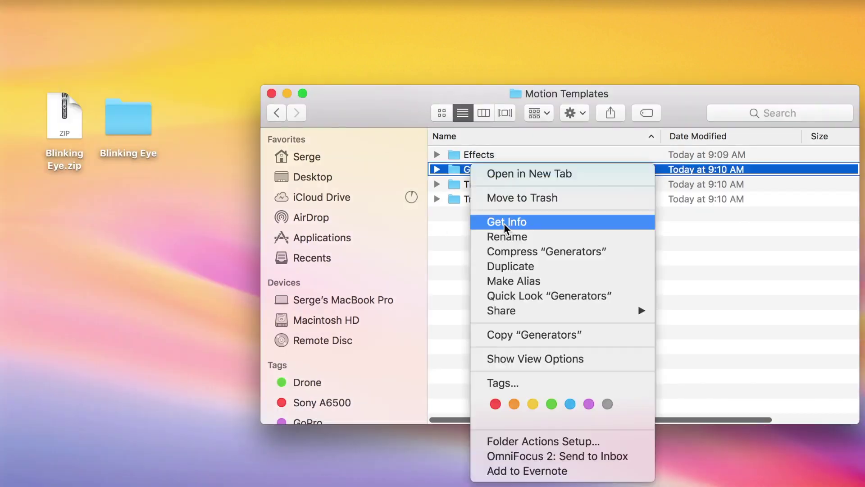
pyautogui.click(495, 220)
pyautogui.click(115, 285)
pyautogui.write('.locali')
pyautogui.rightClick(471, 184)
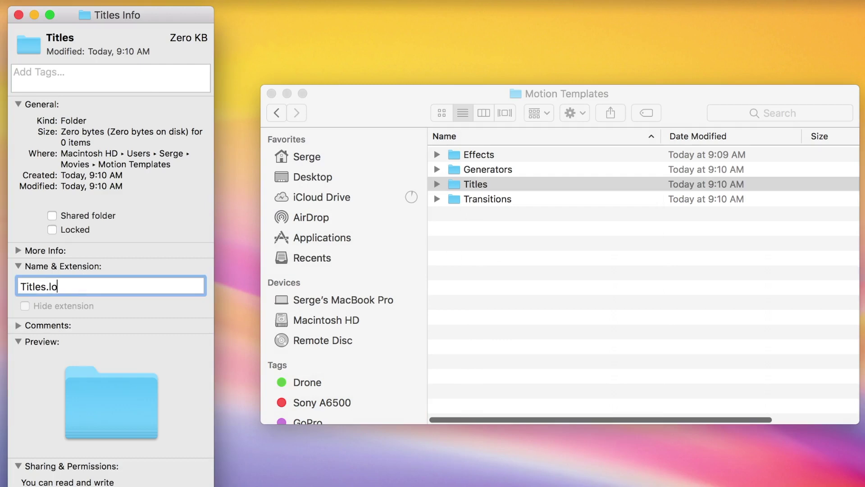
pyautogui.write('calized')
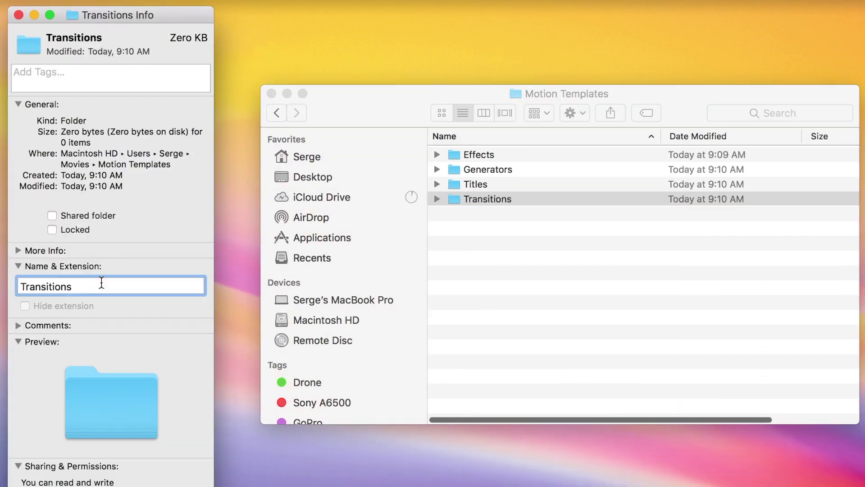
pyautogui.click(102, 282)
pyautogui.write('.localized')
pyautogui.press('Return')
# Step: Move the desktop Blinking Eye folder into the Transitions folder
pyautogui.click(19, 15)
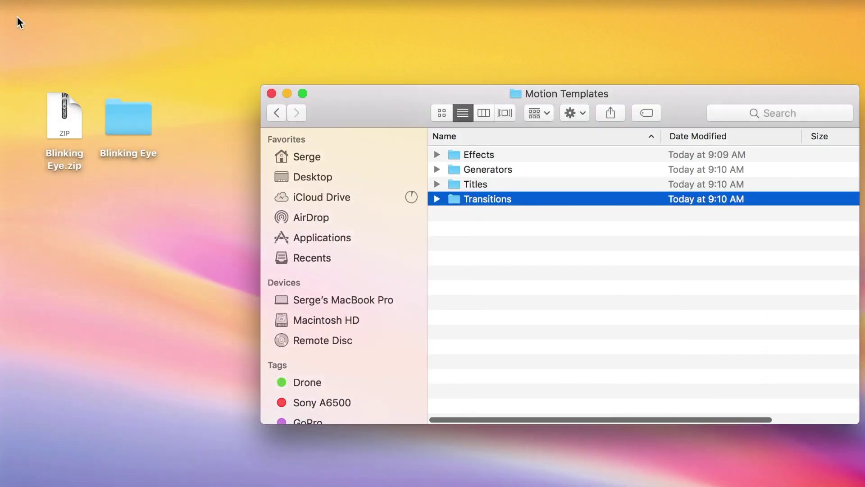
pyautogui.doubleClick(487, 201)
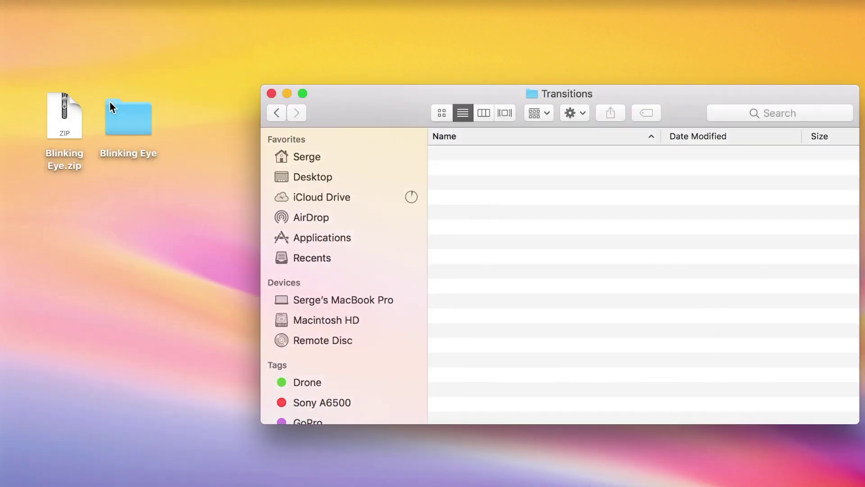
pyautogui.moveTo(116, 118); pyautogui.dragTo(549, 197)
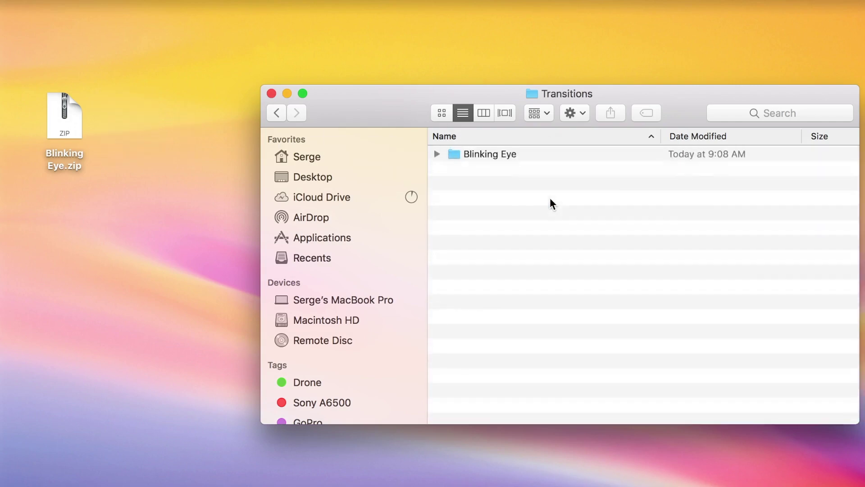
# Step: Close the Transitions Finder window and dismiss the Final Cut Pro startup splash
pyautogui.click(272, 94)
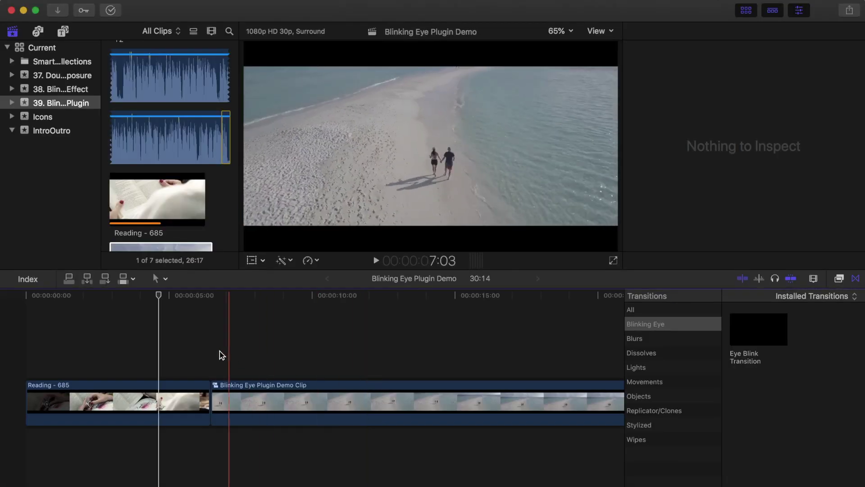
pyautogui.click(213, 350)
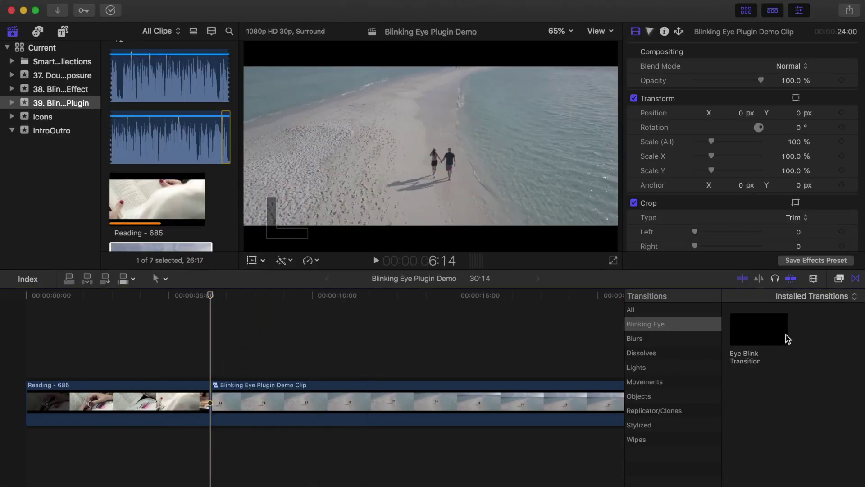